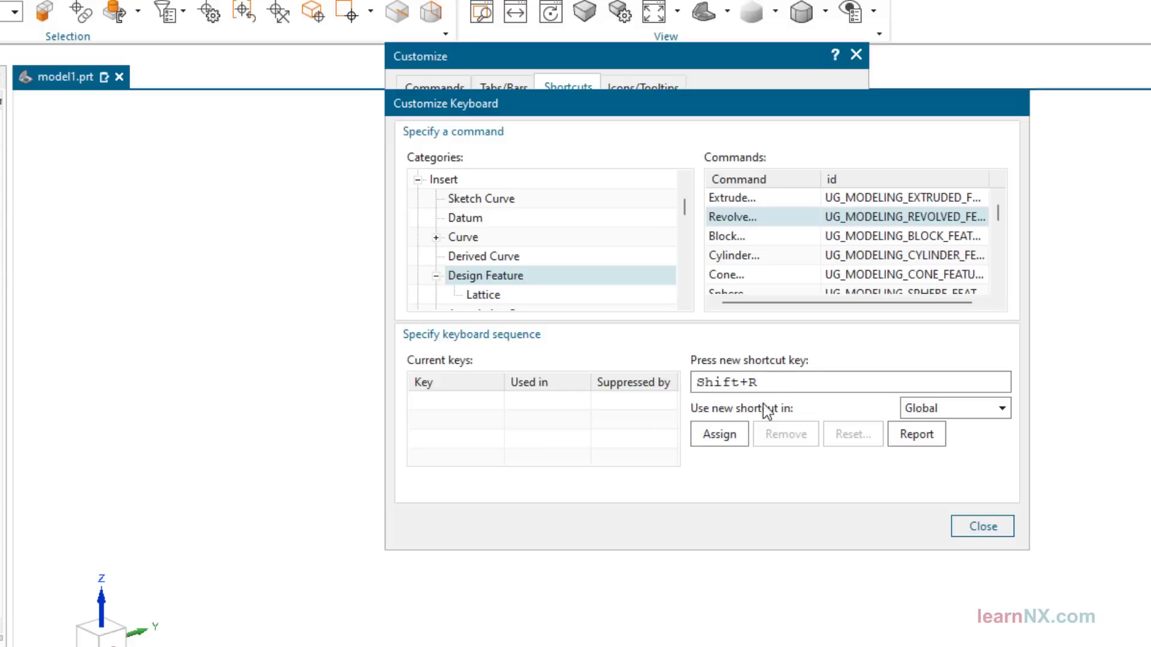
Assign Shift+R to the Revolve command as a global shortcut and review the report of assigned keyboard shortcuts
left_click(721, 433)
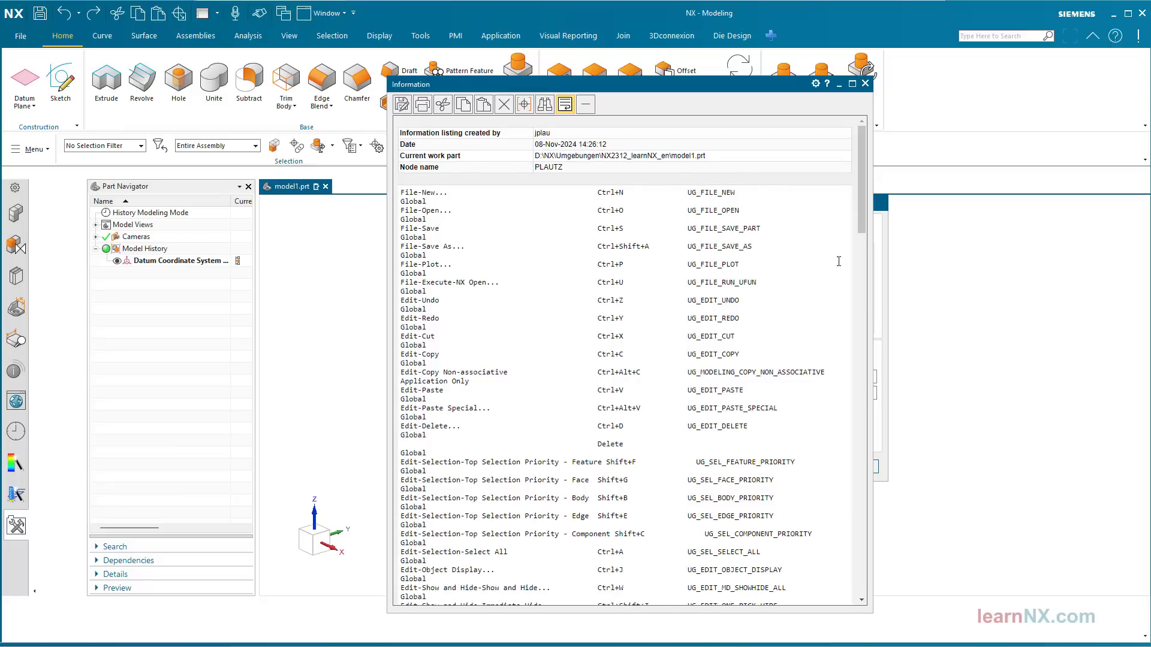
left_click_drag(862, 168, 875, 314)
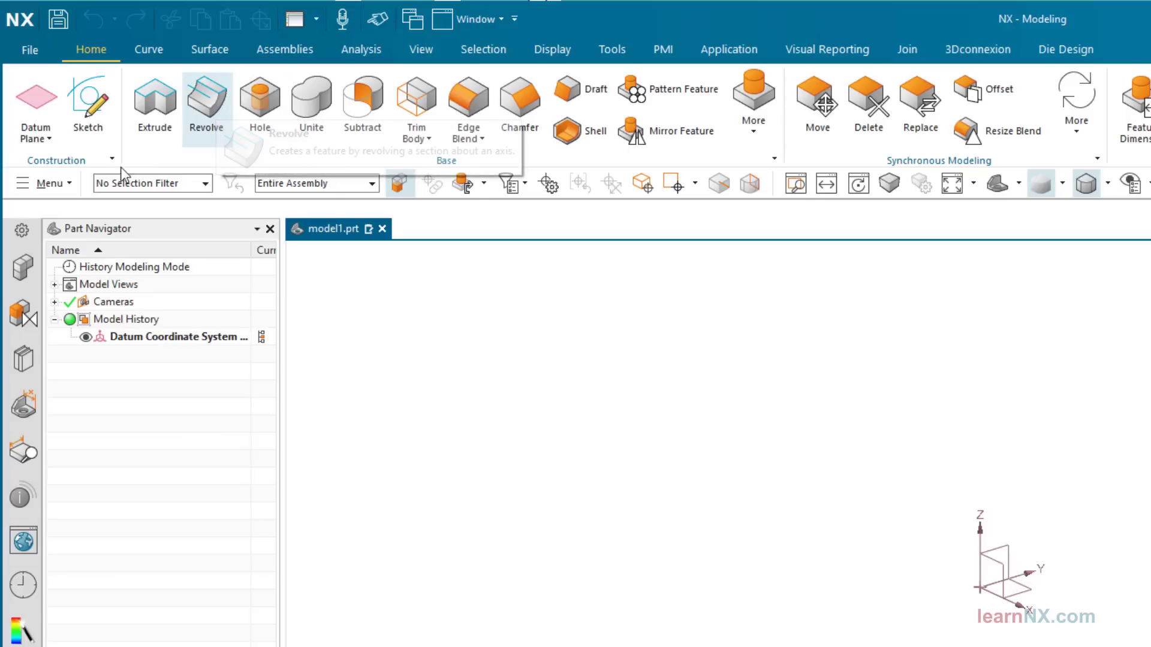
Look up the Revolve command among the Design Feature commands to check whether it has a keyboard shortcut
left_click(63, 183)
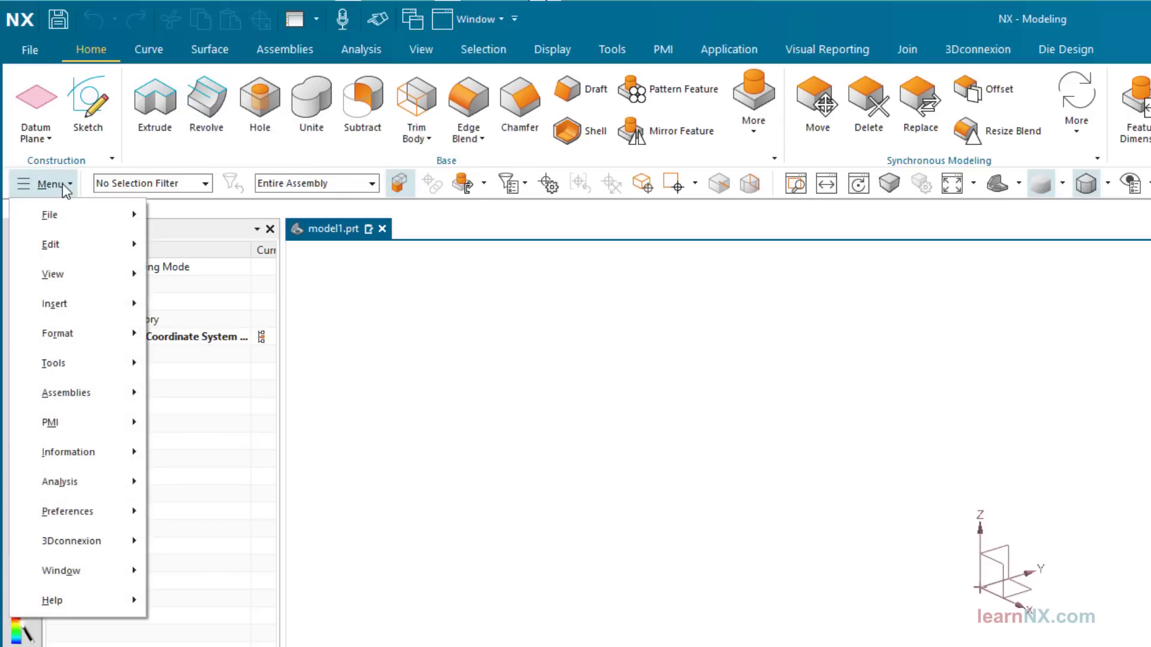
mouse_move(87, 314)
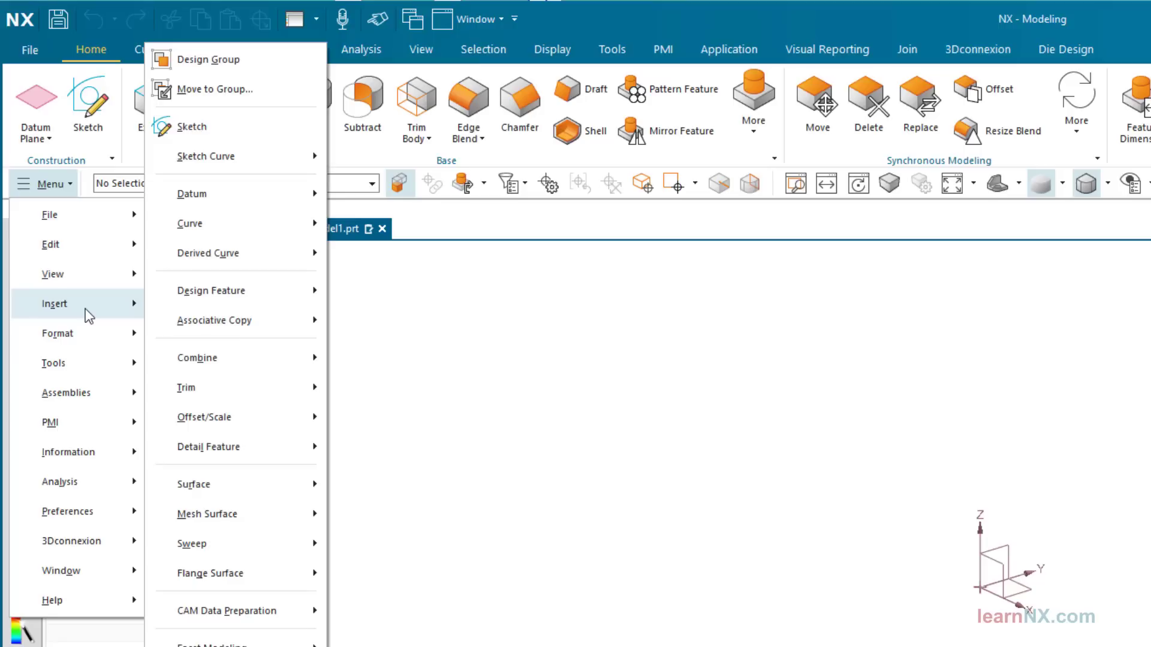
mouse_move(268, 295)
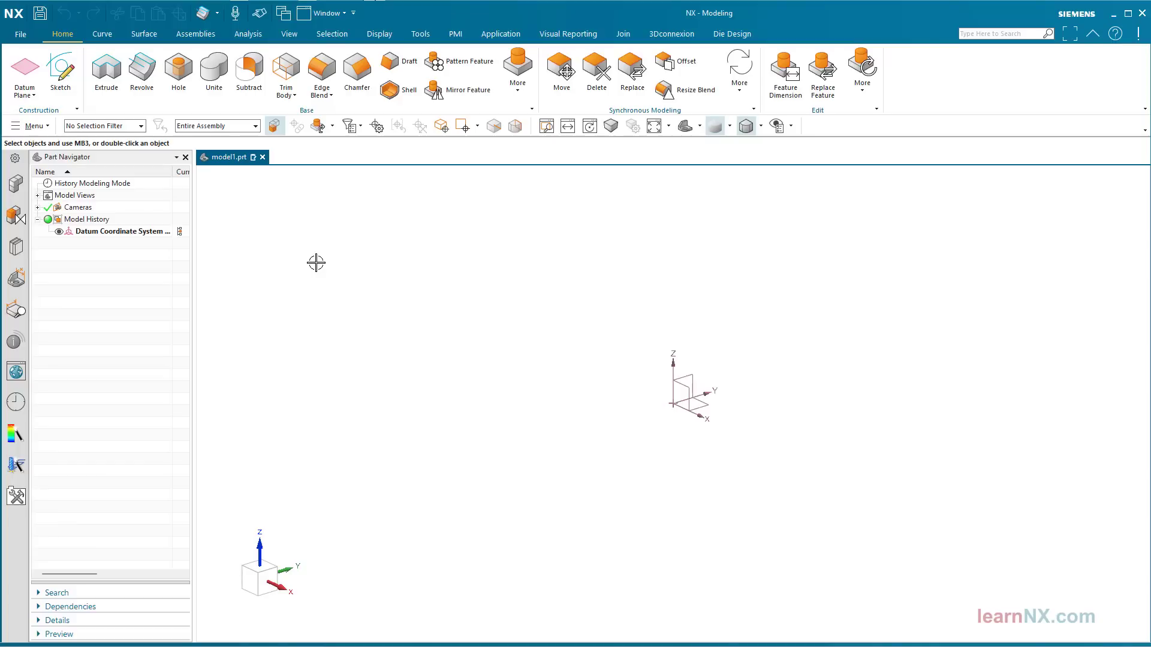
Open keyboard shortcut customization and select the Revolve command in the Design Feature category under Insert
key("ctrl+1")
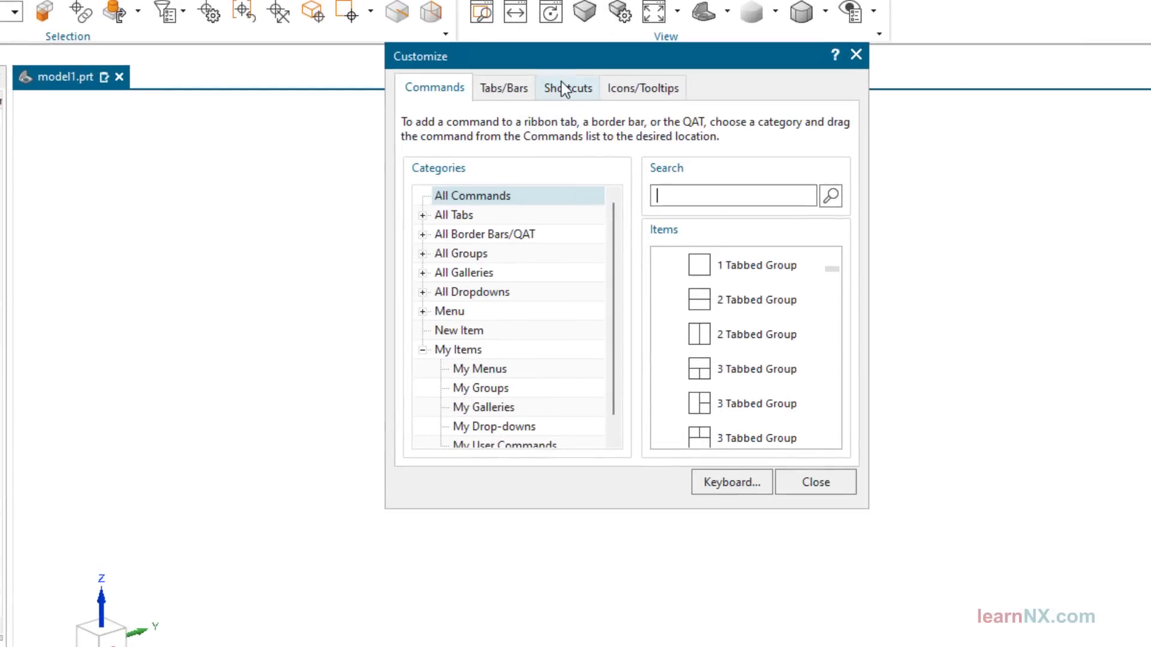
left_click(564, 90)
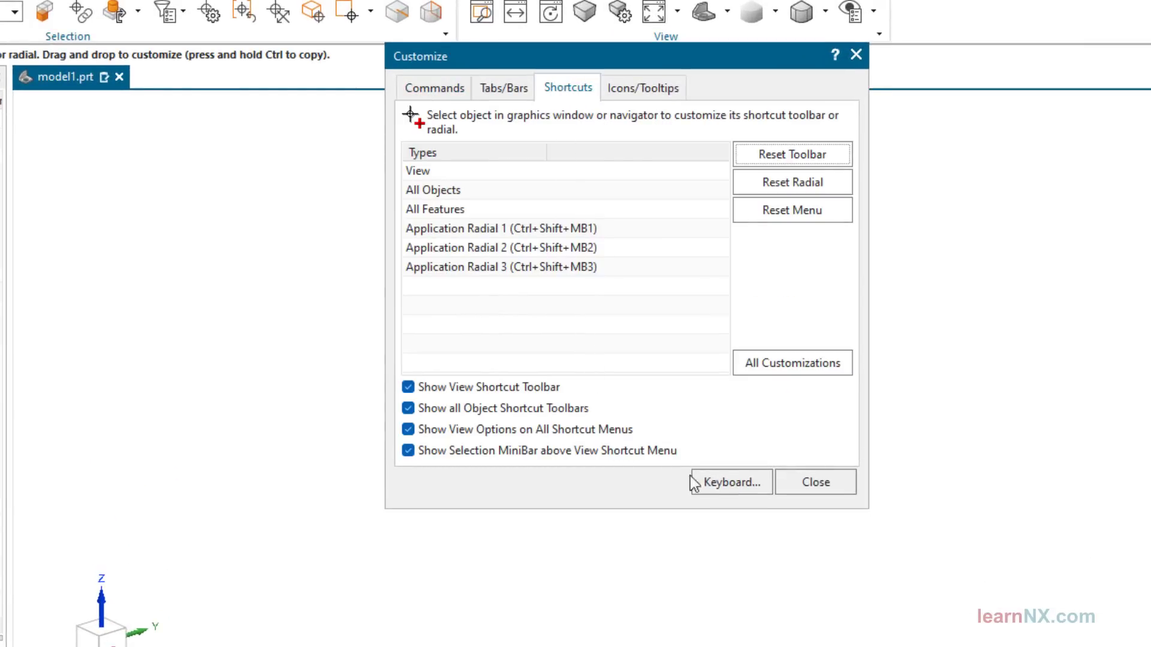
left_click(722, 487)
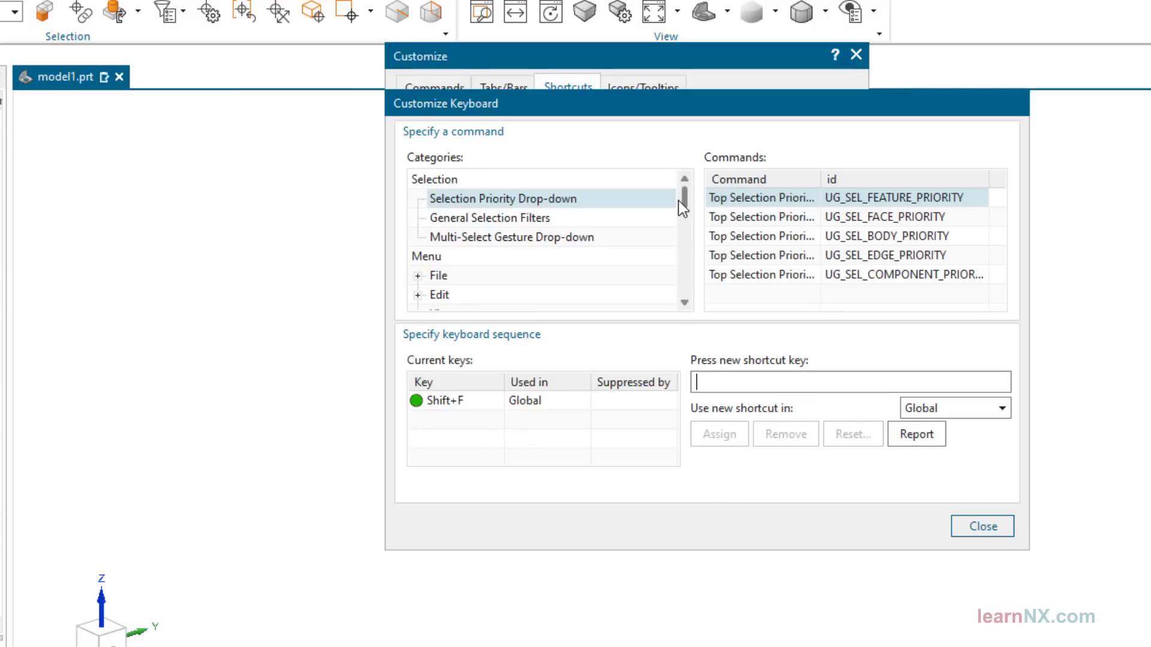
left_click_drag(685, 204, 688, 212)
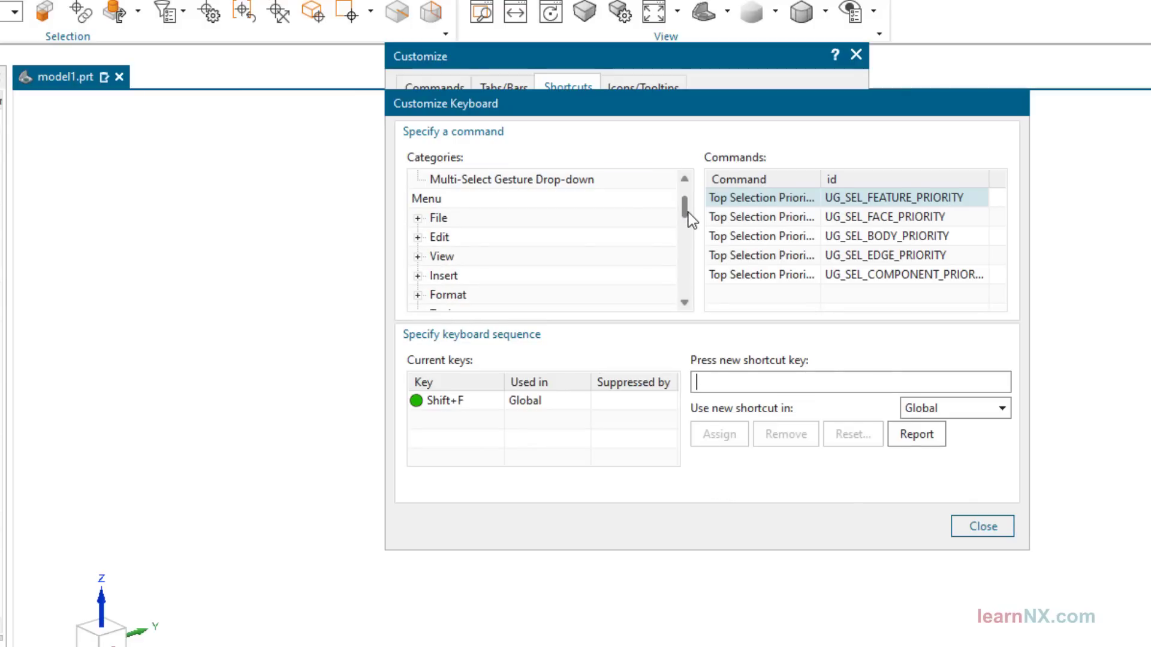
left_click(419, 276)
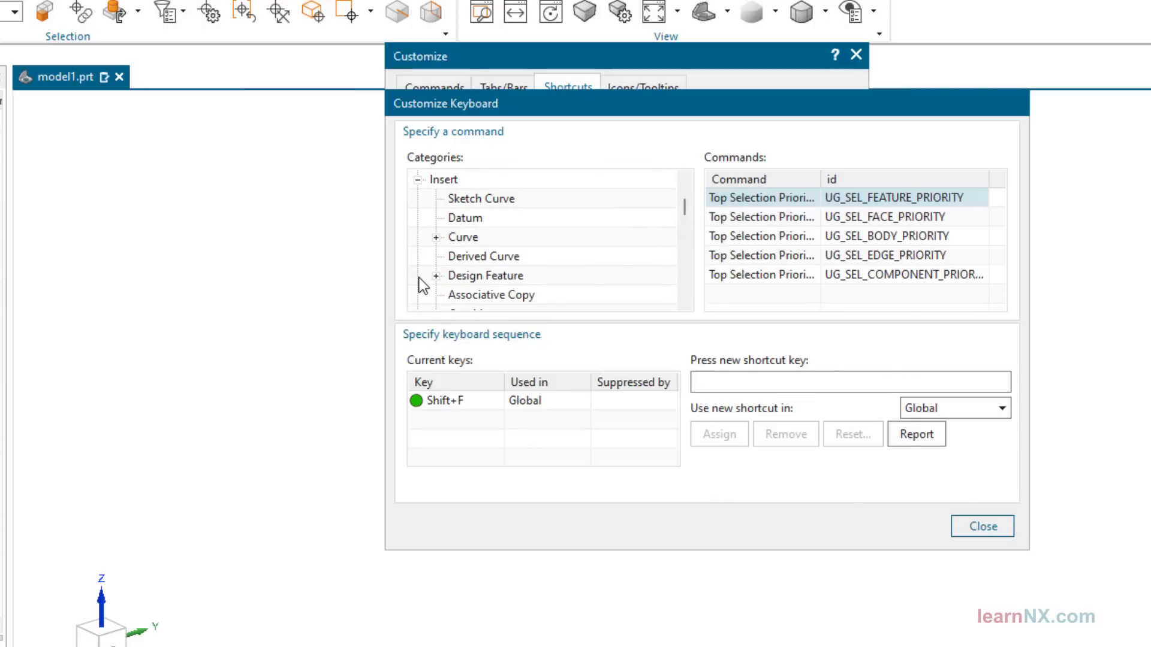
left_click(437, 277)
left_click(478, 276)
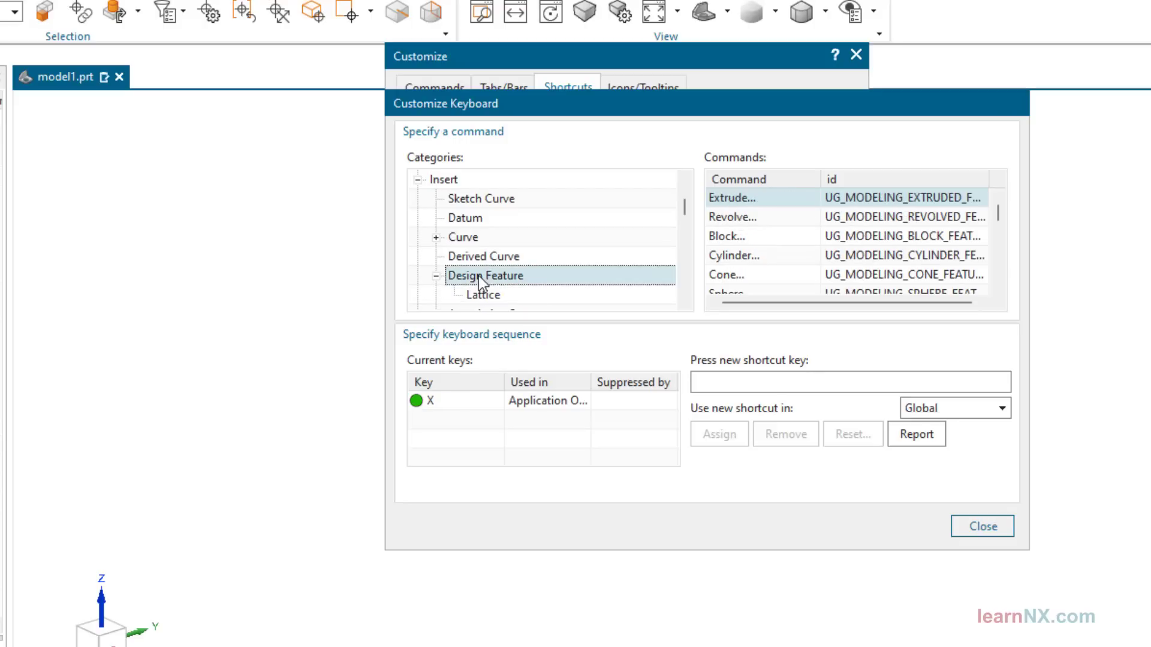
left_click(757, 219)
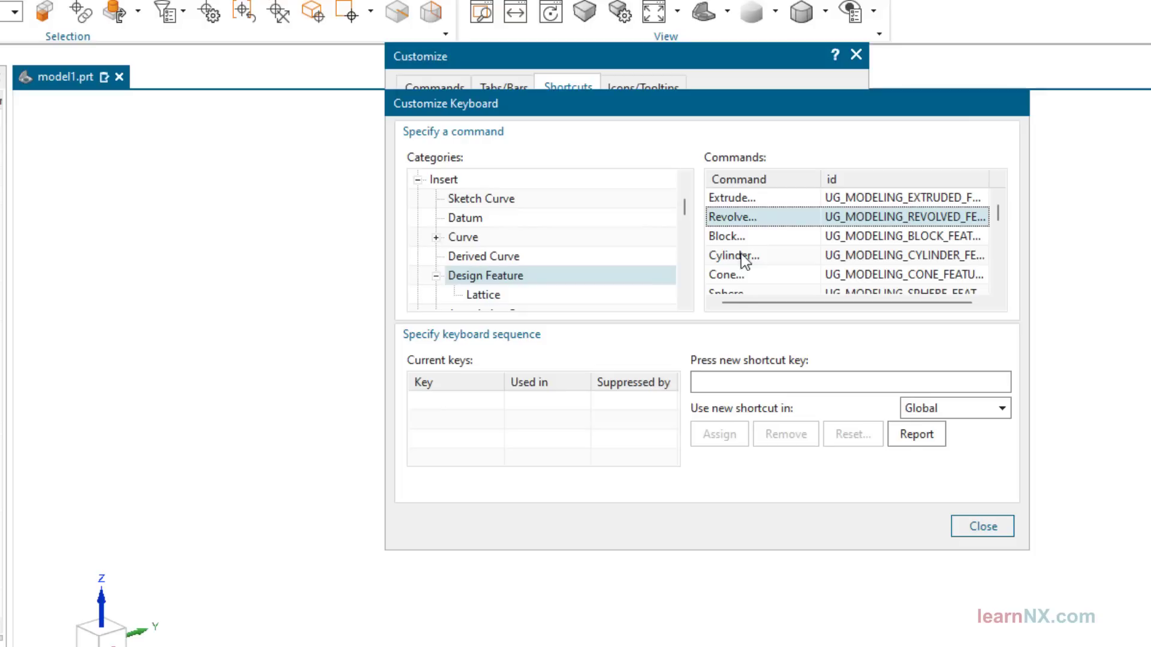
Try Ctrl+R for Revolve, assign Shift+R as its global shortcut instead, and remove that assignment again
left_click(757, 379)
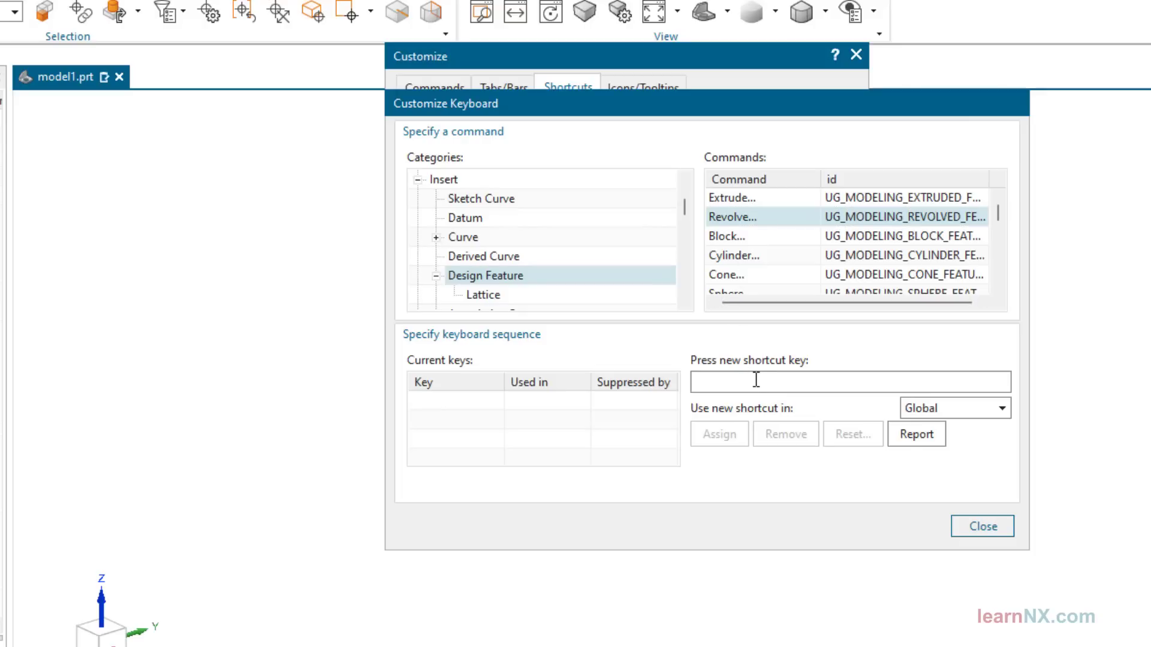
key("ctrl+r")
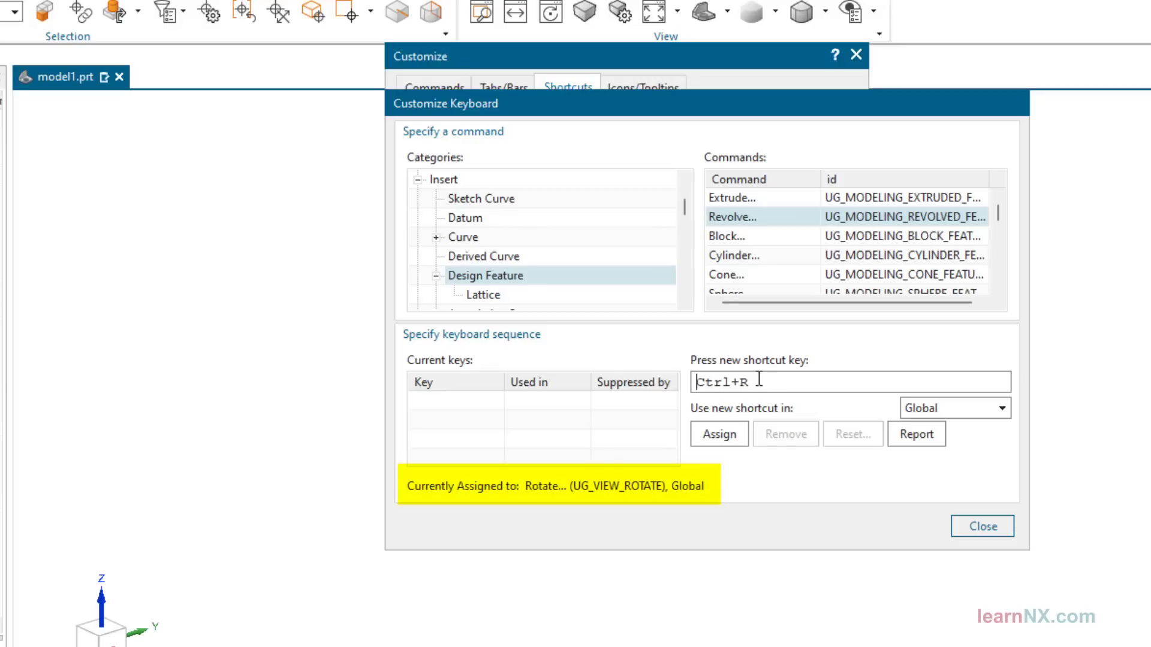
key("shift+r")
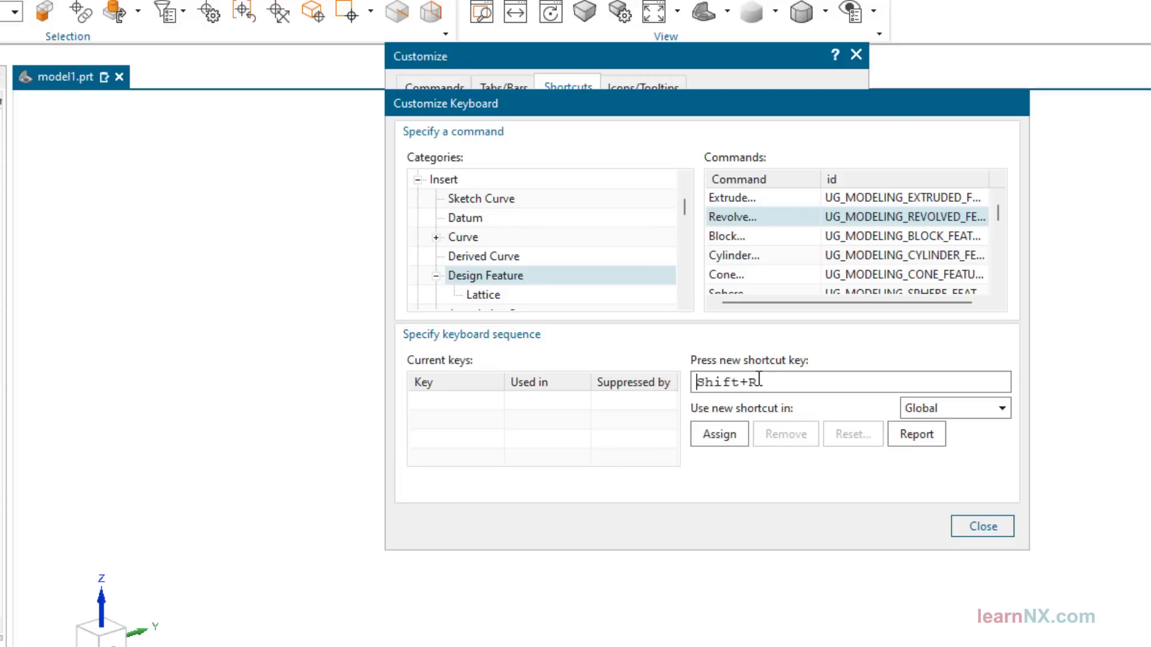
left_click(720, 433)
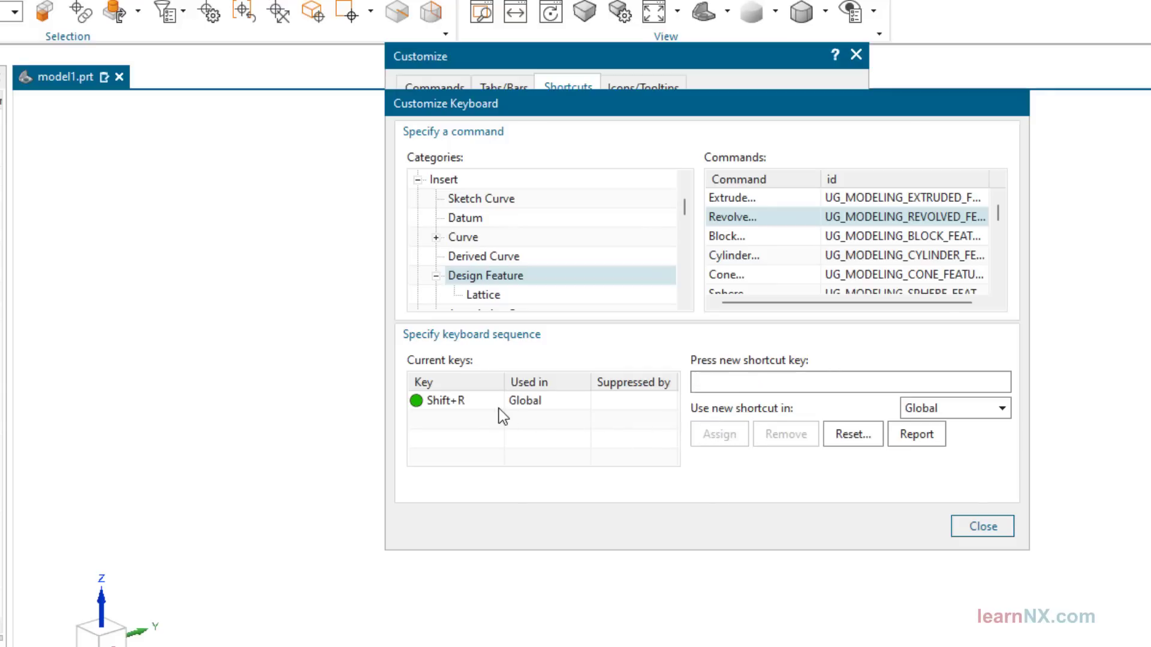
left_click(480, 405)
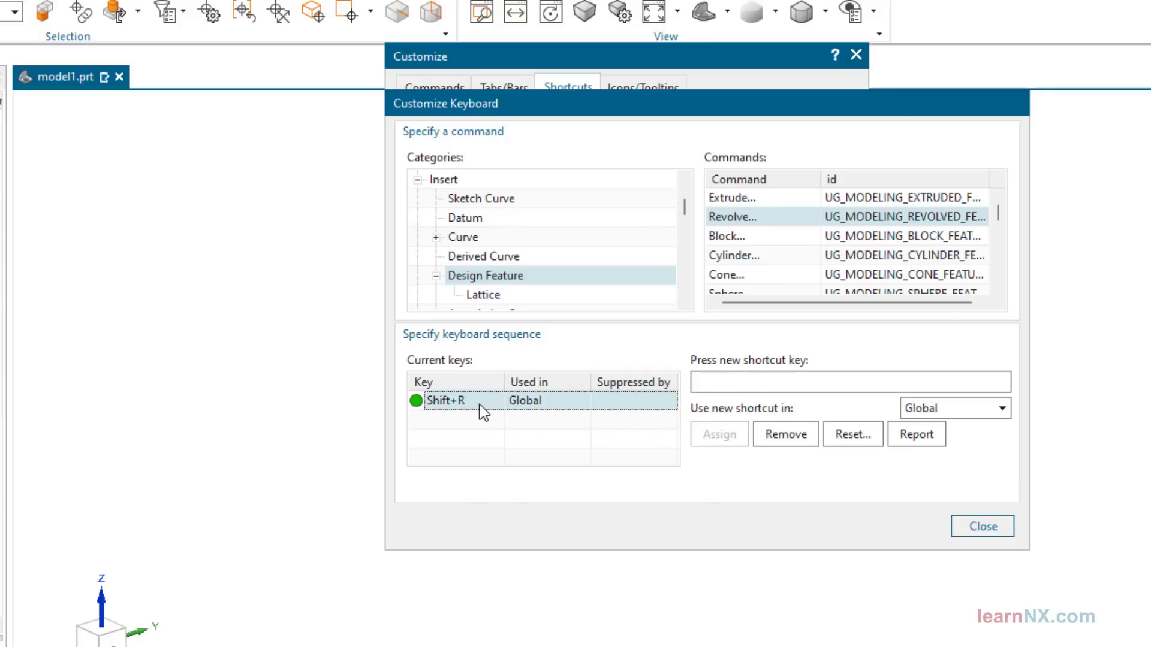
left_click(785, 434)
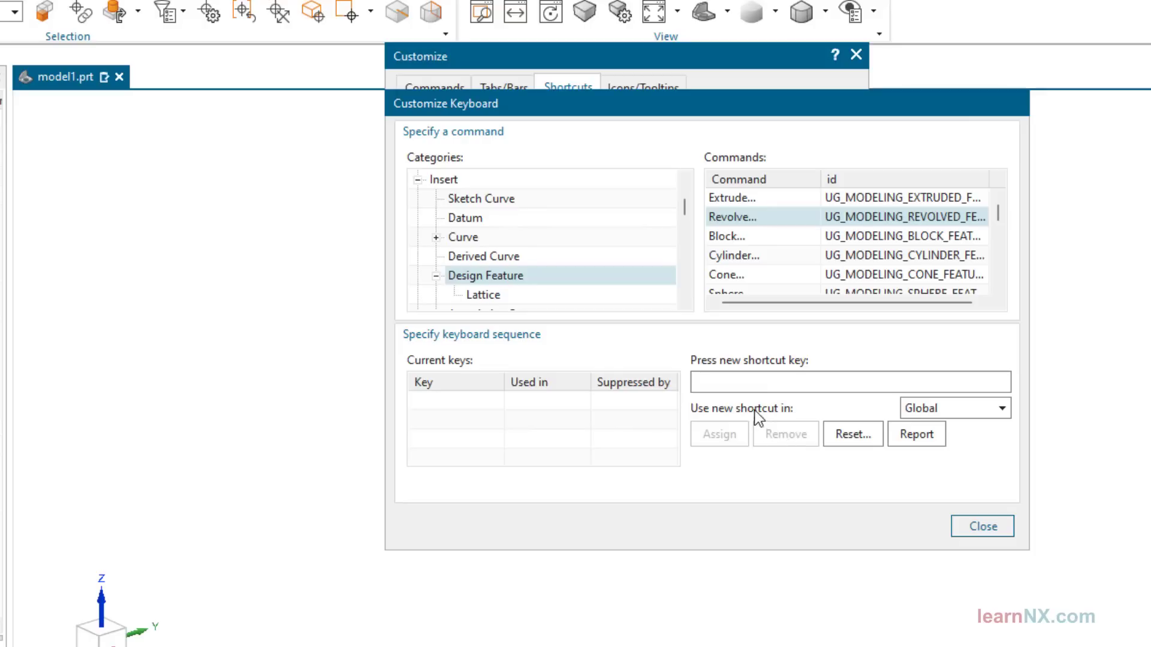
Assign R as the global shortcut for Revolve and finish customizing
key("r")
left_click(714, 433)
left_click(978, 526)
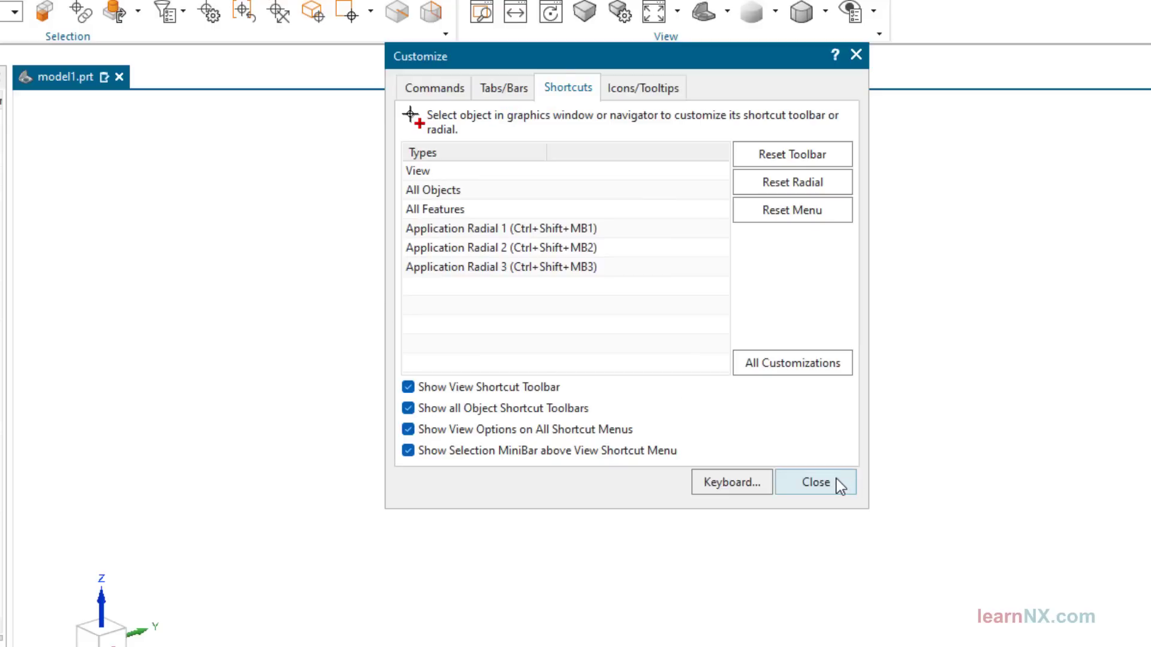
left_click(816, 483)
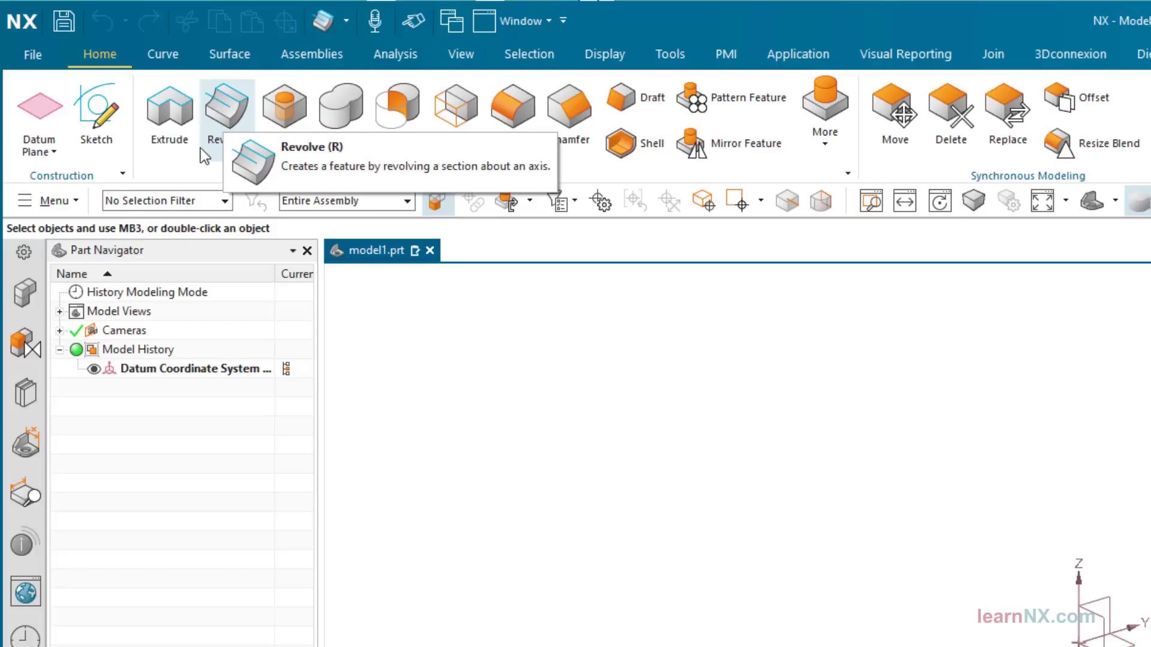
Check Revolve's shortcut in the Design Feature command list and test it by starting Revolve, leaving the command without creating a feature
left_click(73, 199)
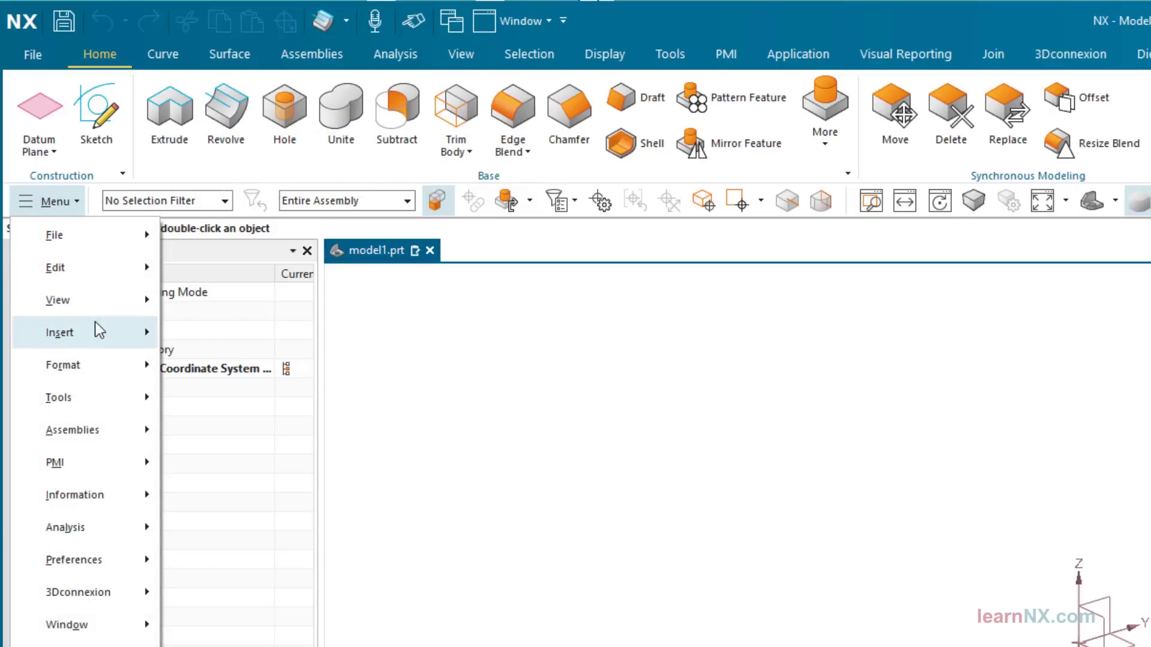
mouse_move(96, 334)
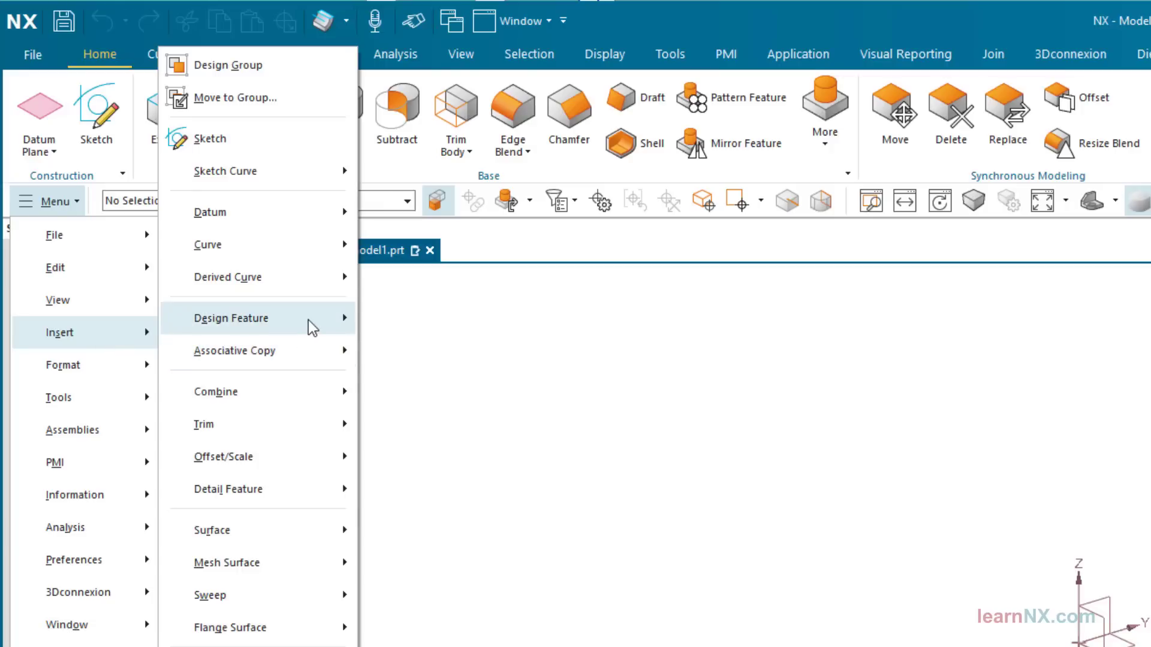
mouse_move(313, 326)
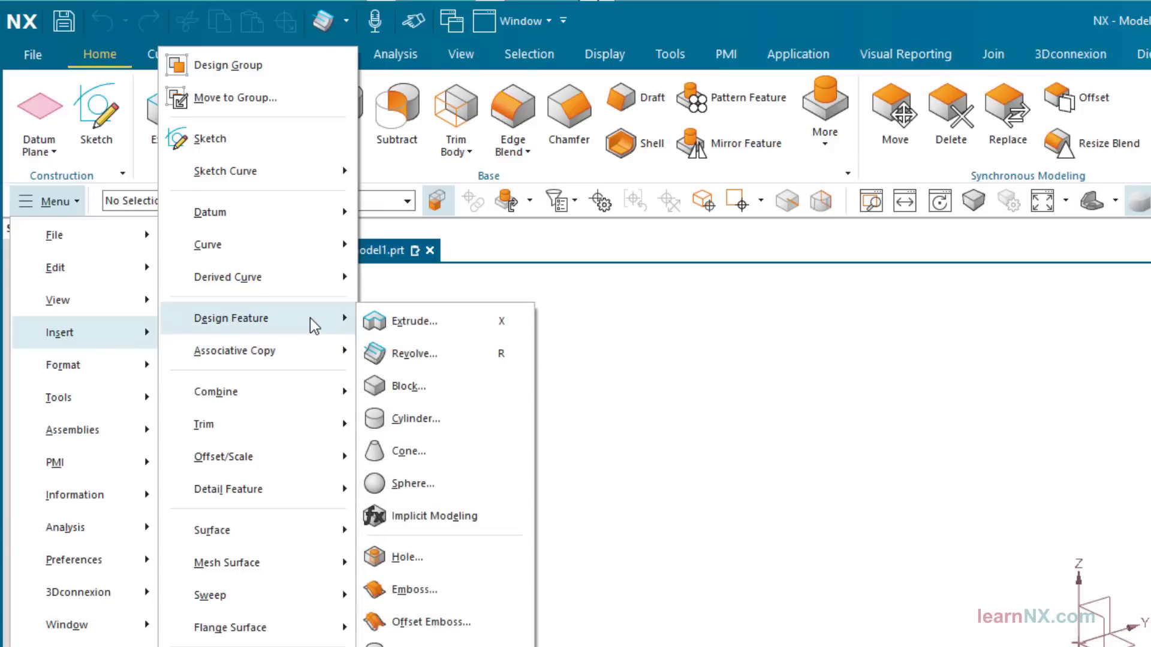
left_click(799, 423)
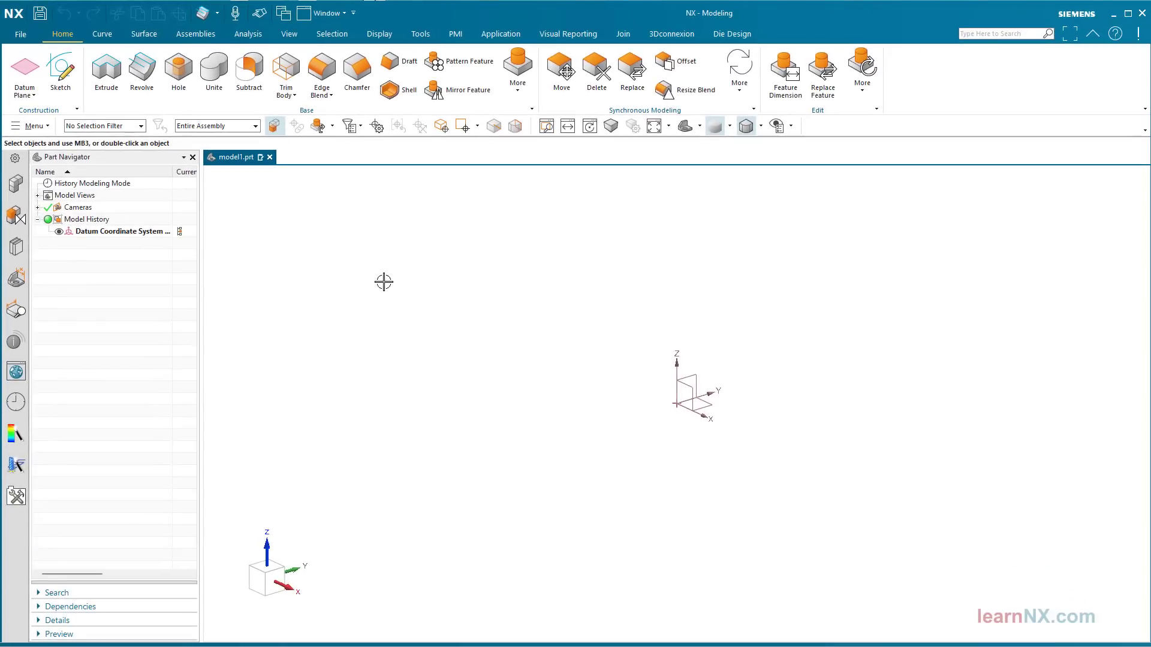
key("r")
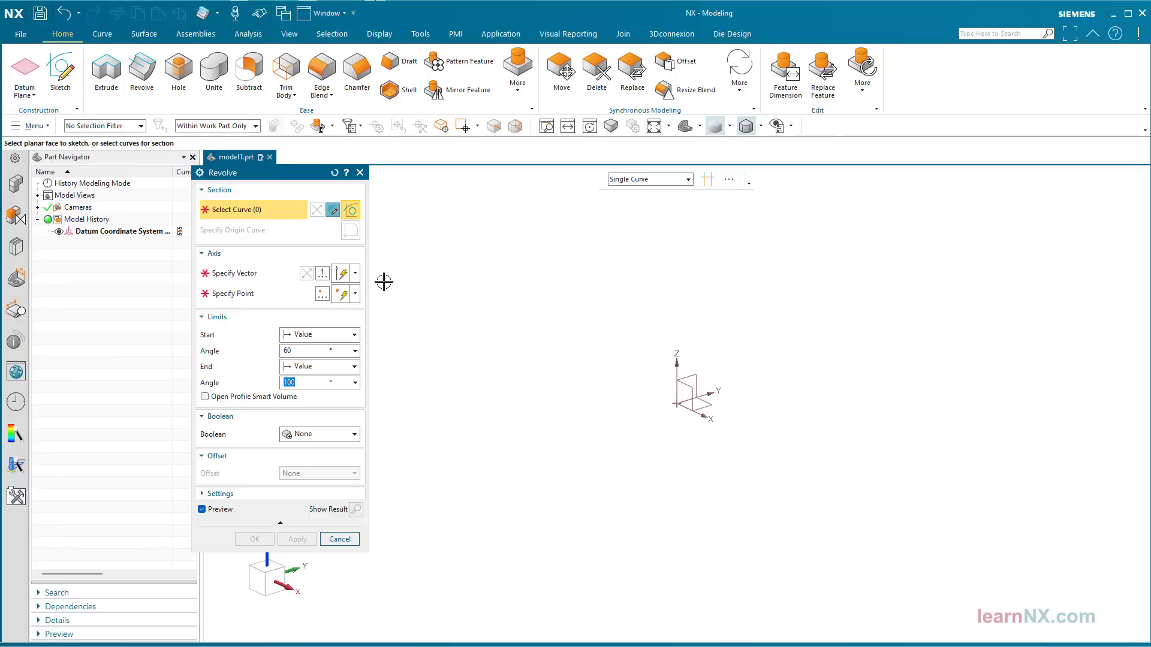
key("Escape")
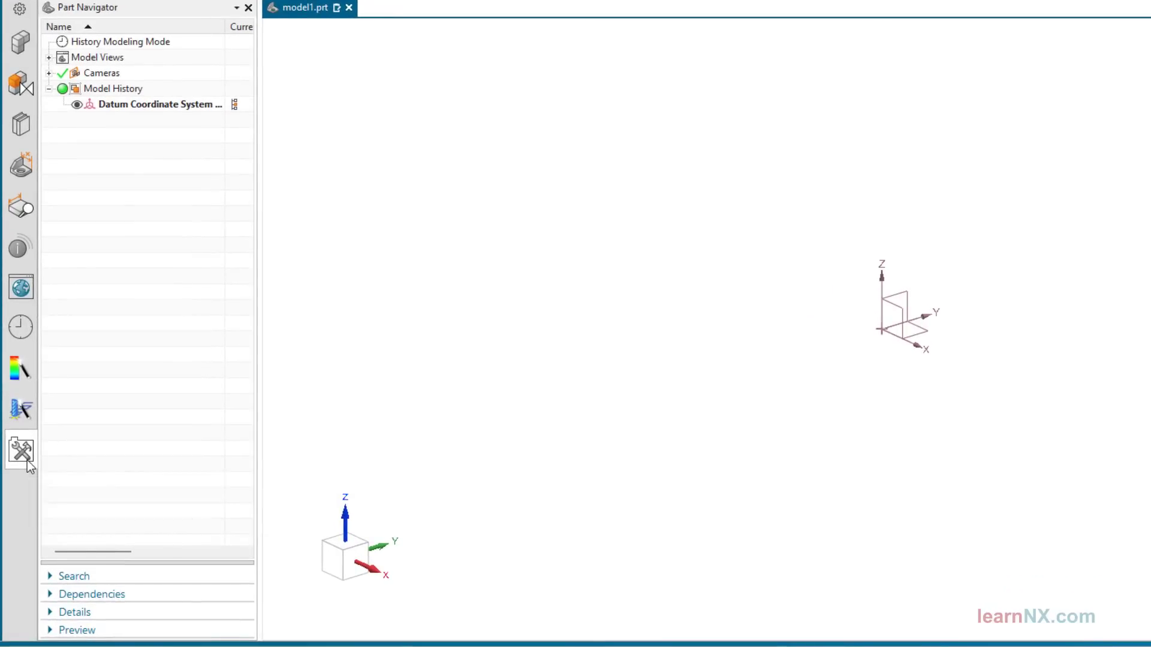
Create a new user role named learnNX covering content and presentation for all applications
left_click(27, 460)
right_click(117, 320)
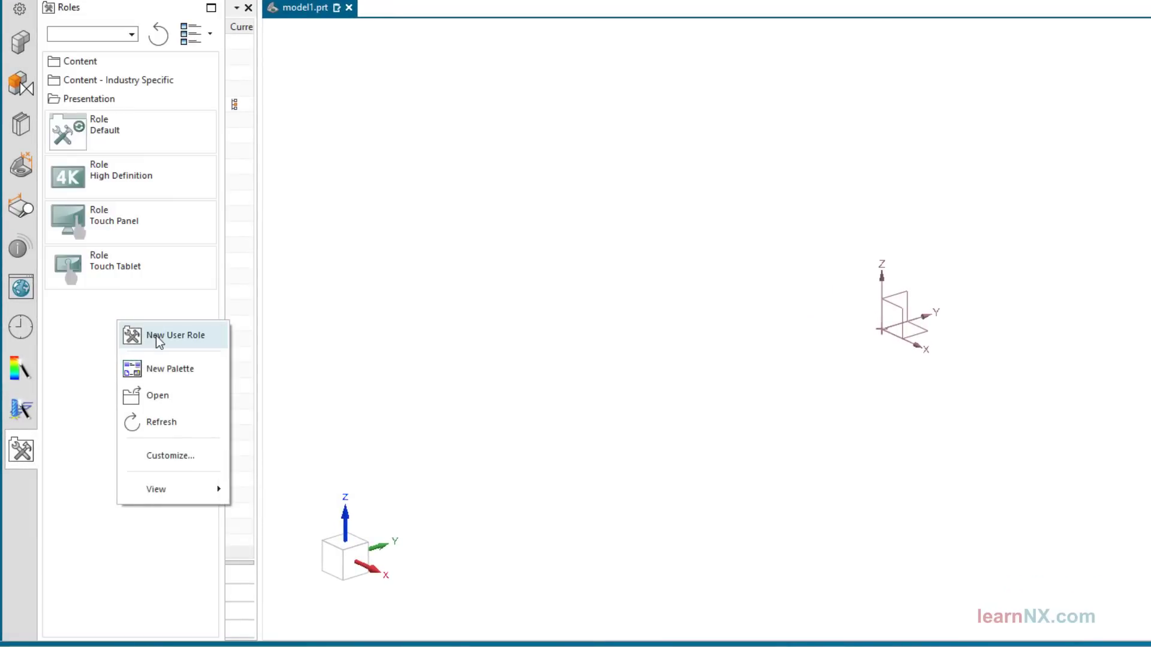
left_click(156, 336)
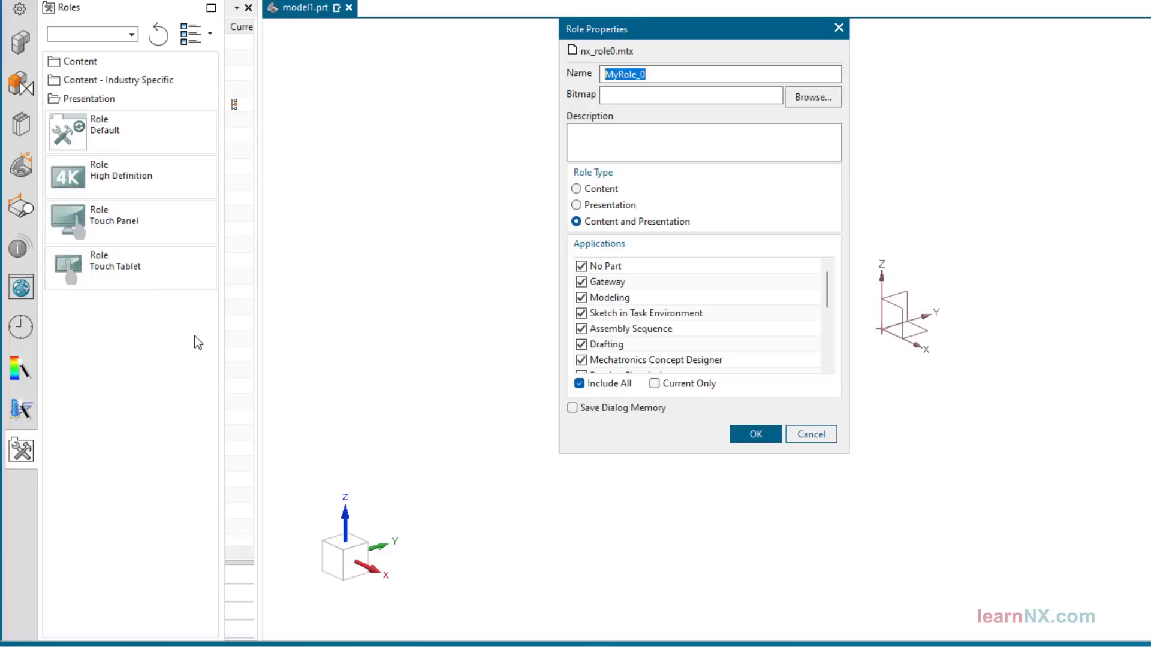
type("learnNX")
left_click(771, 437)
Use the Roles preferences to save the current role as the file learnNX role.mtx in the User Interface folder
key("ctrl+2")
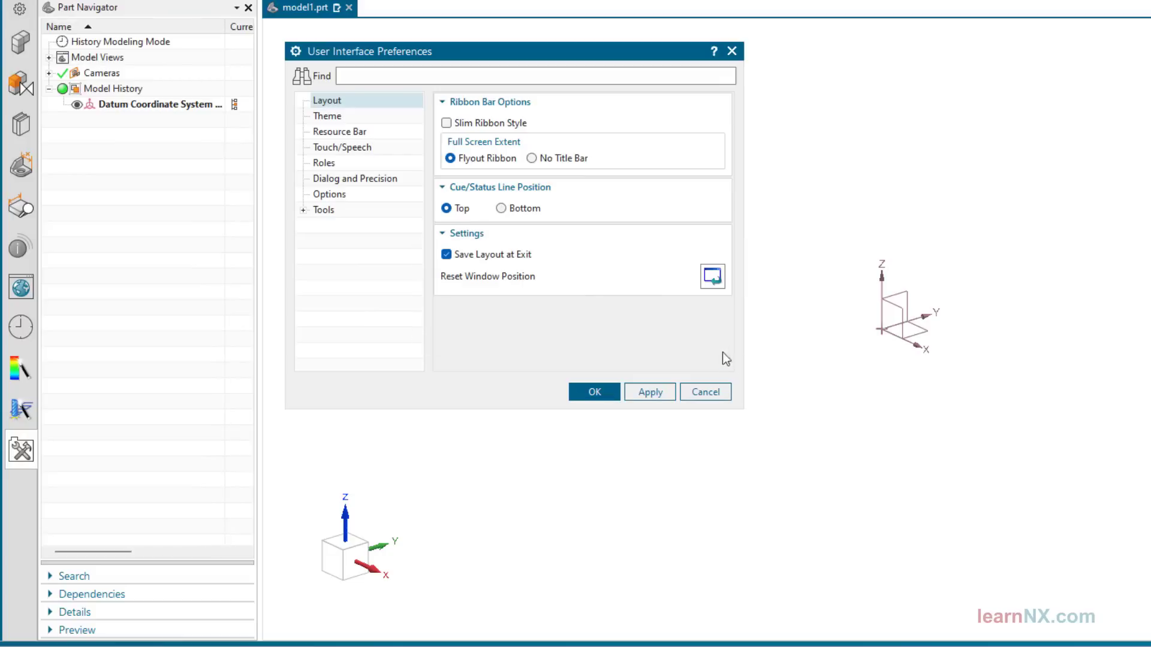
left_click(376, 165)
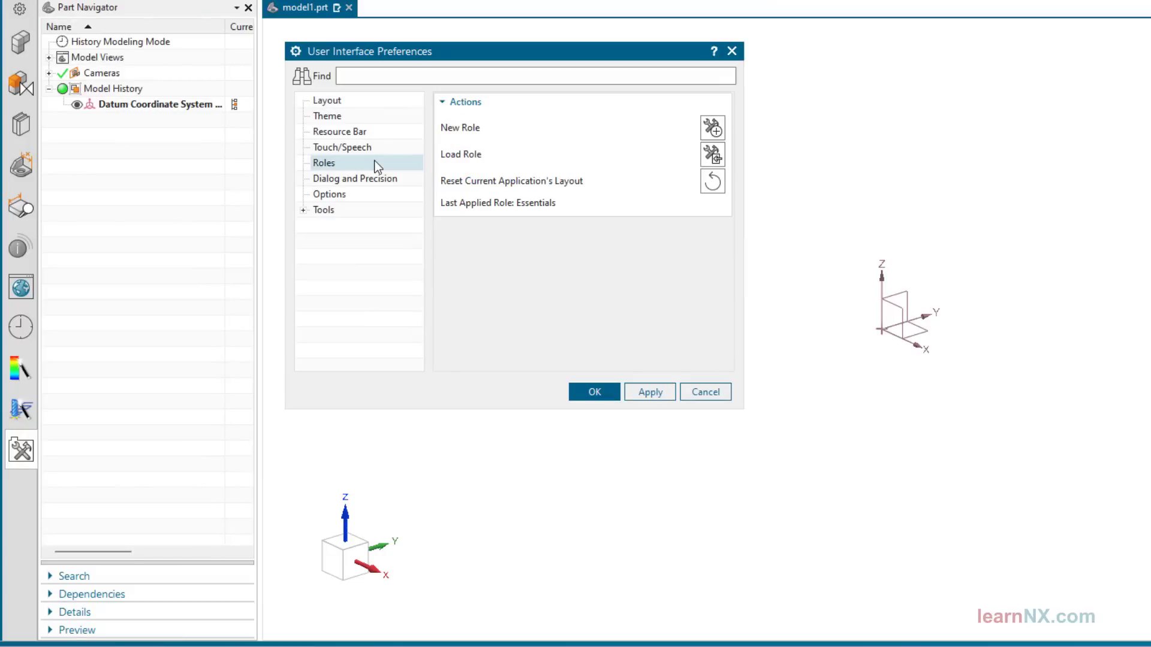
left_click(707, 128)
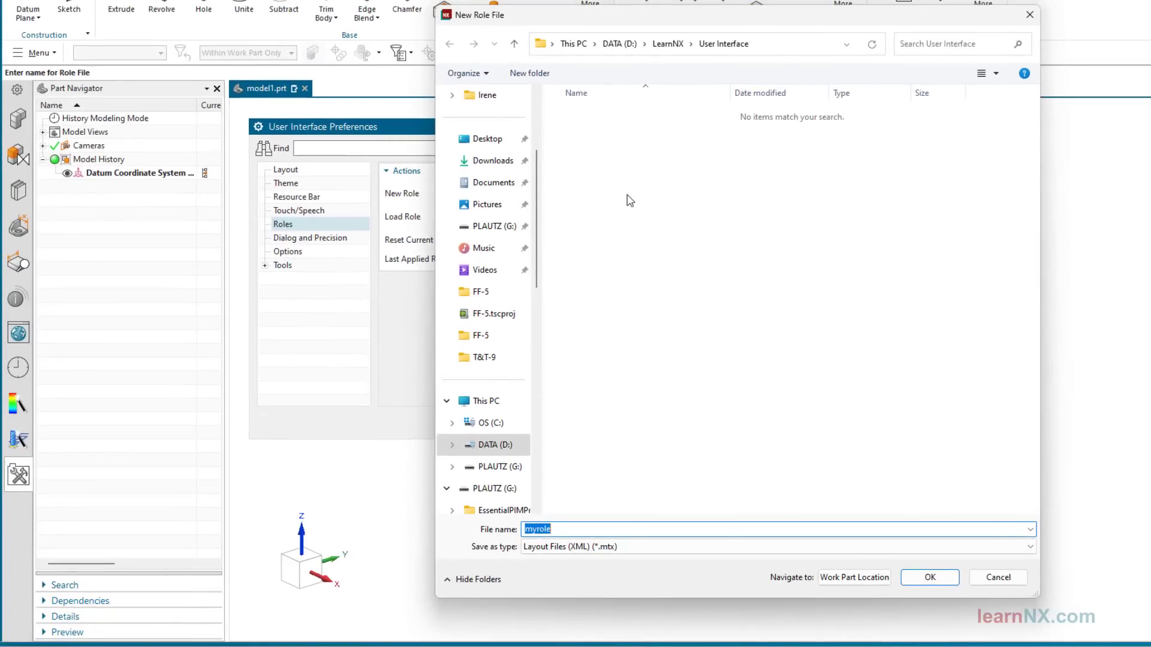
key("Return")
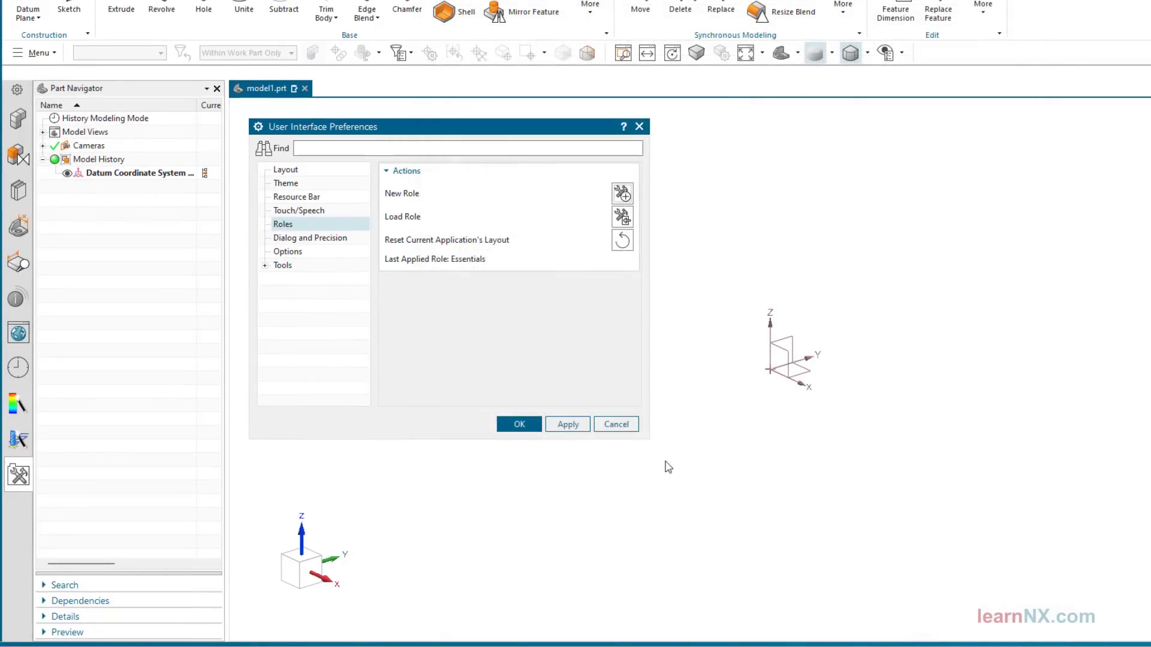
View the role files available for loading, leave without loading one, and close the user interface preferences
left_click(627, 221)
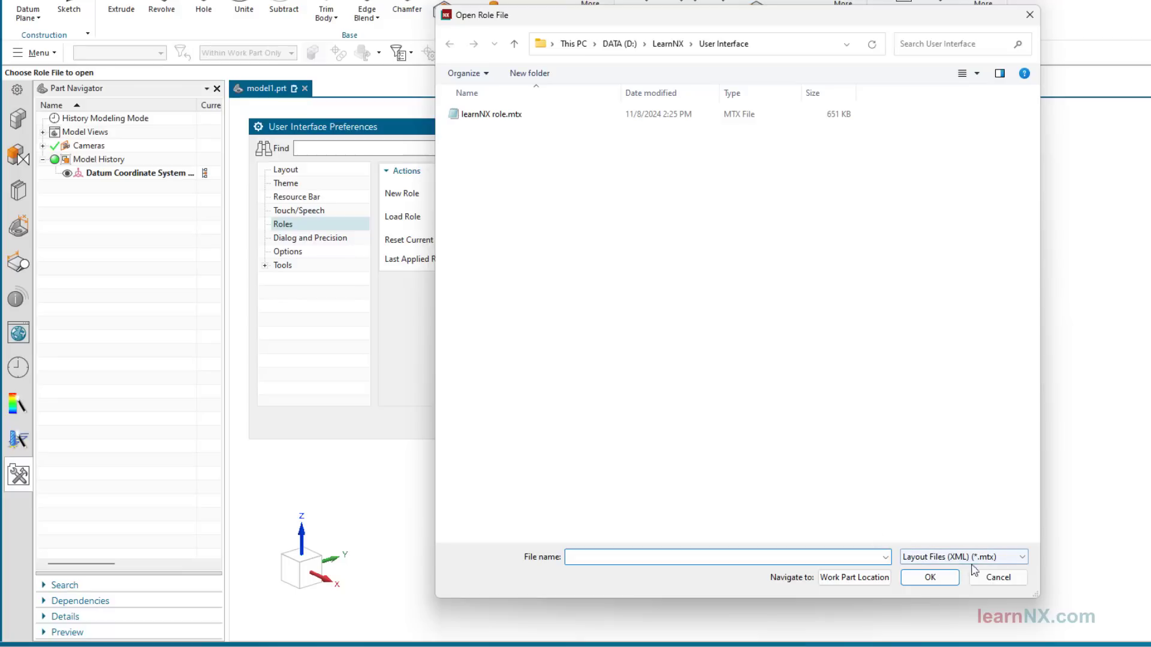
left_click(998, 577)
left_click(519, 424)
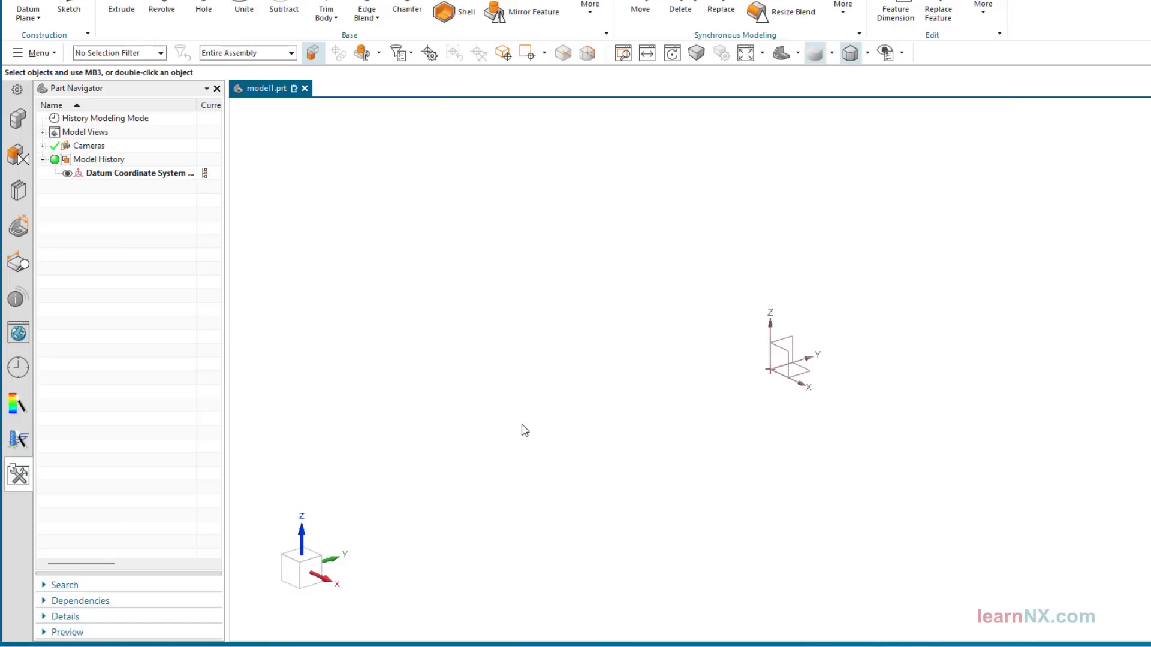
Generate the report of assigned keyboard shortcuts from the keyboard customization and check the Design Feature Revolve entry in the enlarged listing
key("ctrl+1")
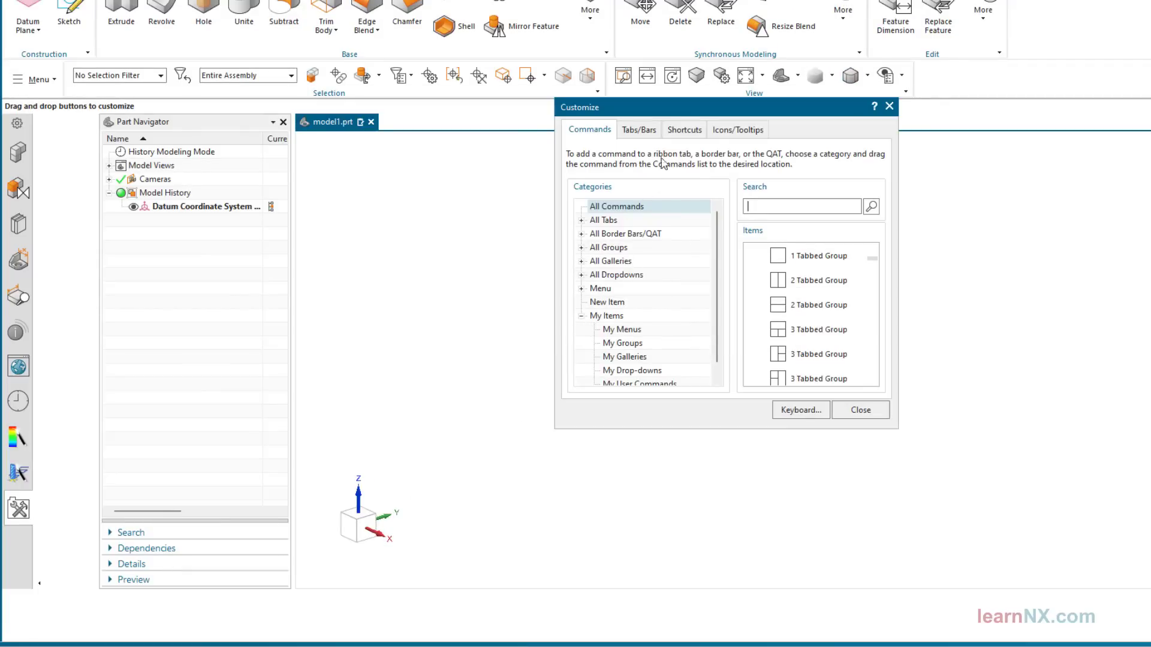
left_click(688, 130)
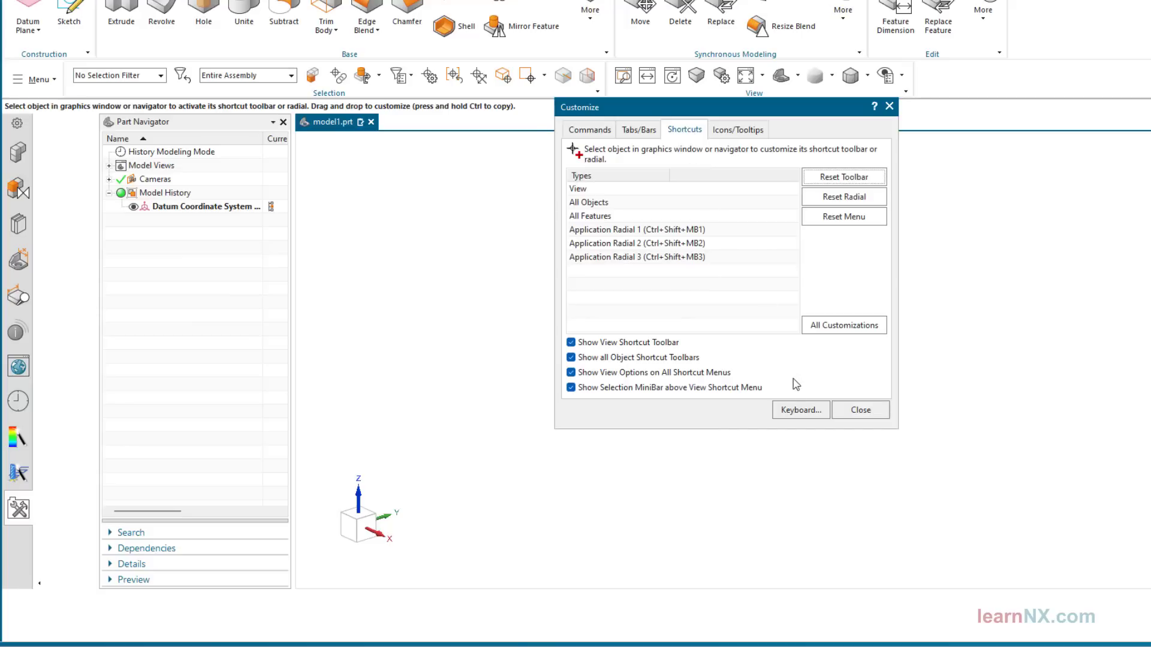
left_click(799, 411)
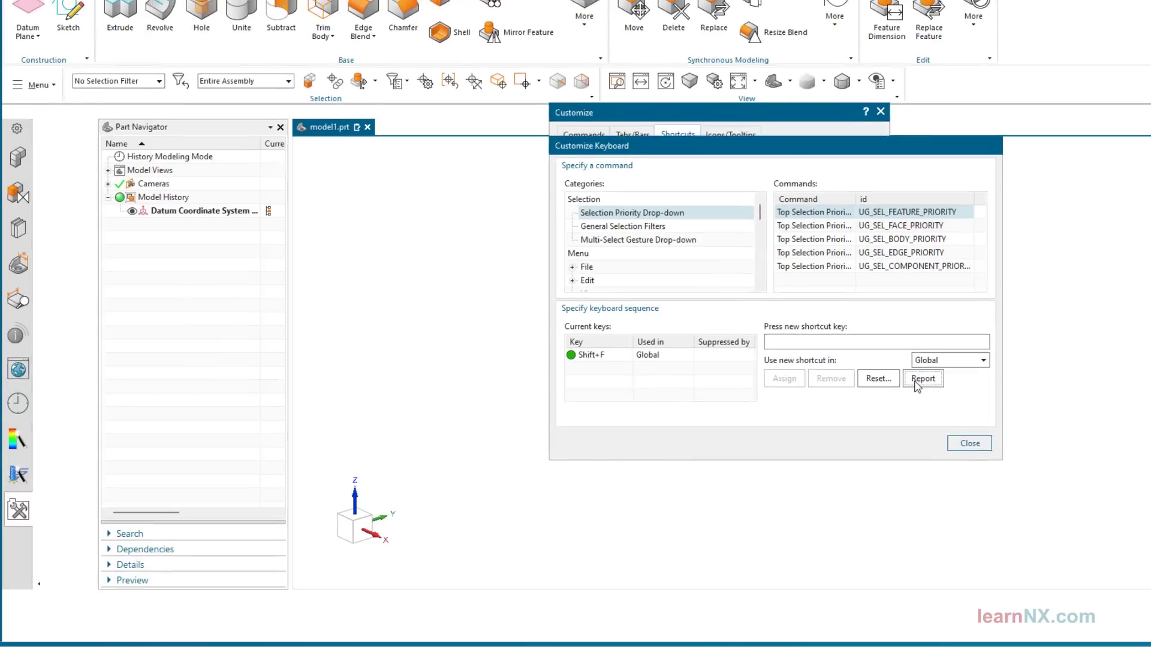
left_click(927, 379)
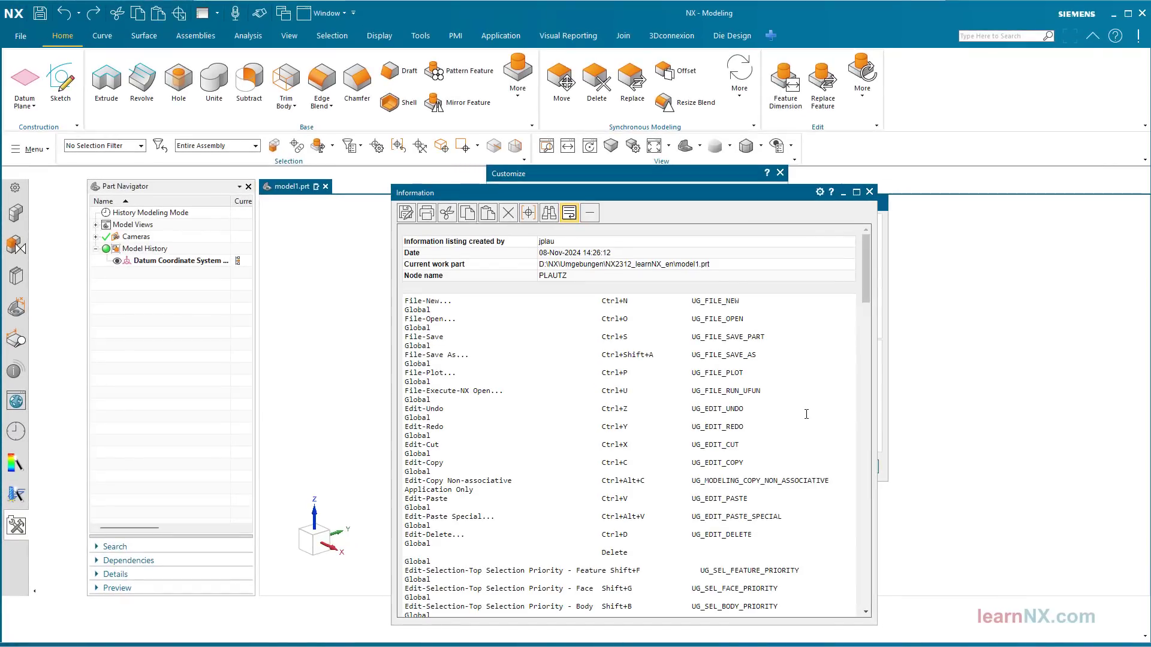
left_click_drag(745, 198, 740, 90)
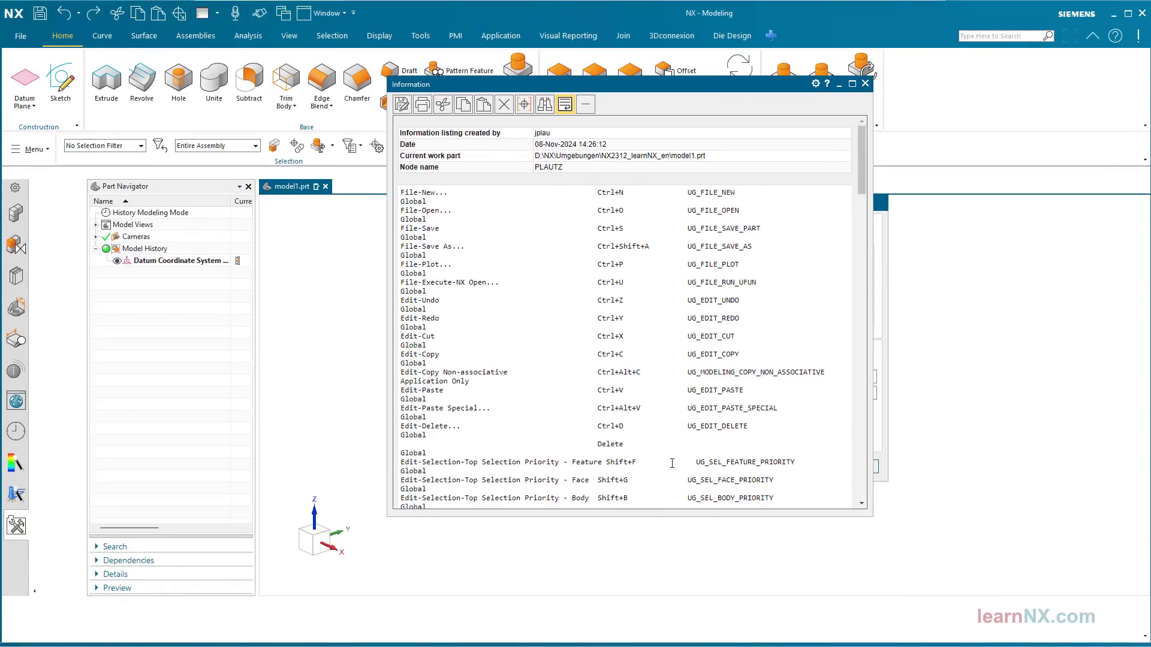
left_click_drag(651, 516, 639, 612)
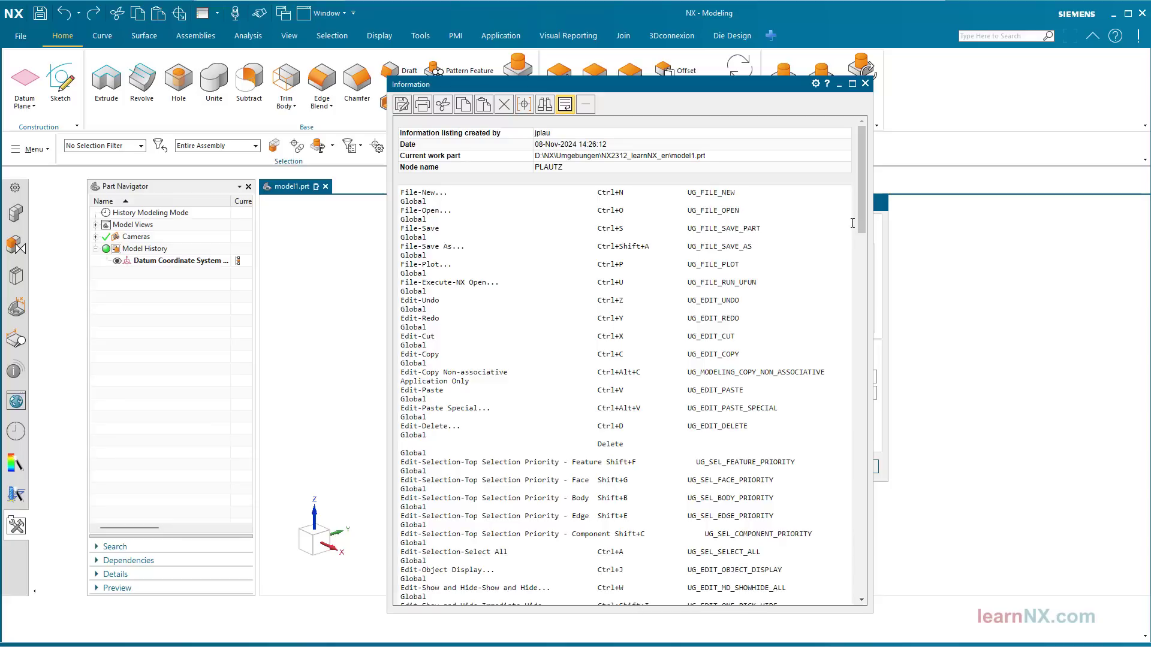
left_click_drag(861, 168, 882, 312)
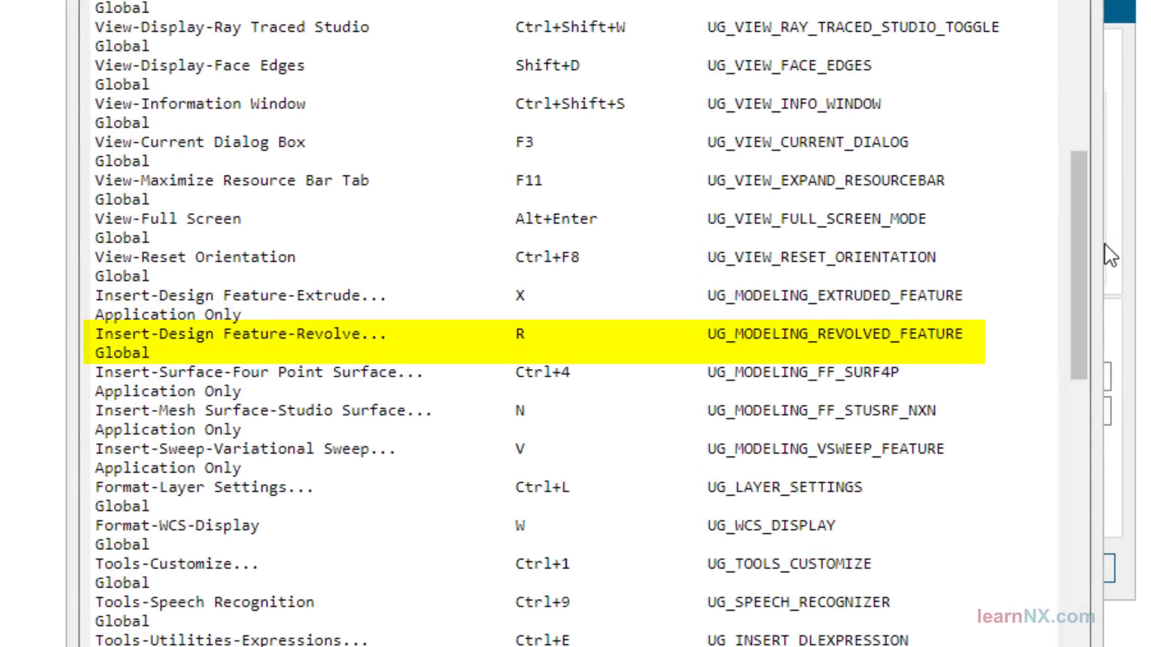